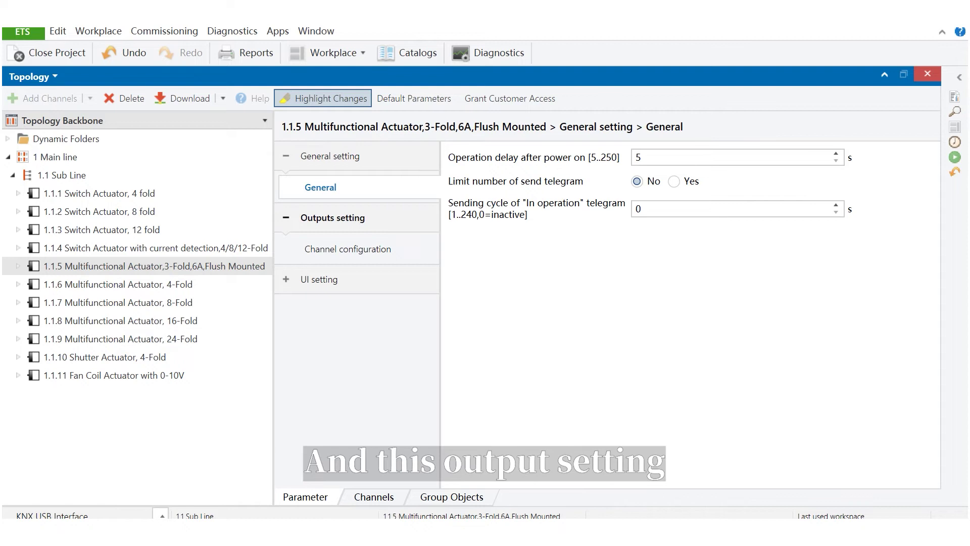
# - In the outputs channel configuration of the 3-fold multifunctional actuator, choose 3 switch outputs and enable Output 1 Switch
pyautogui.click(333, 218)
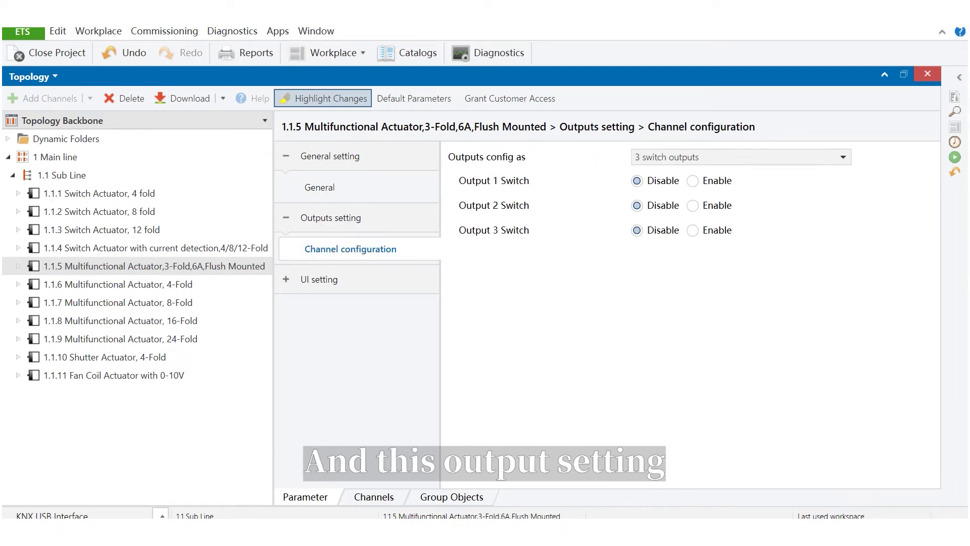
pyautogui.click(741, 157)
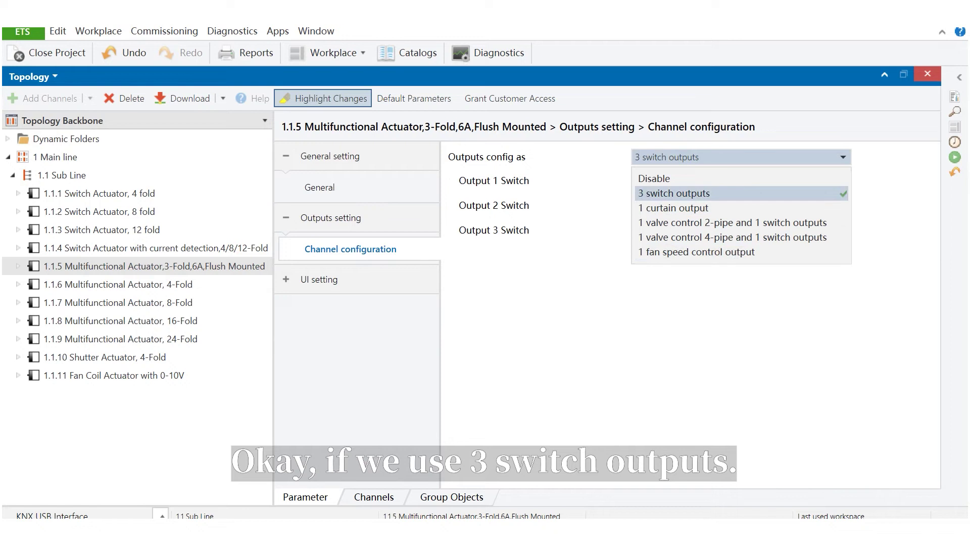
pyautogui.click(674, 194)
pyautogui.click(693, 181)
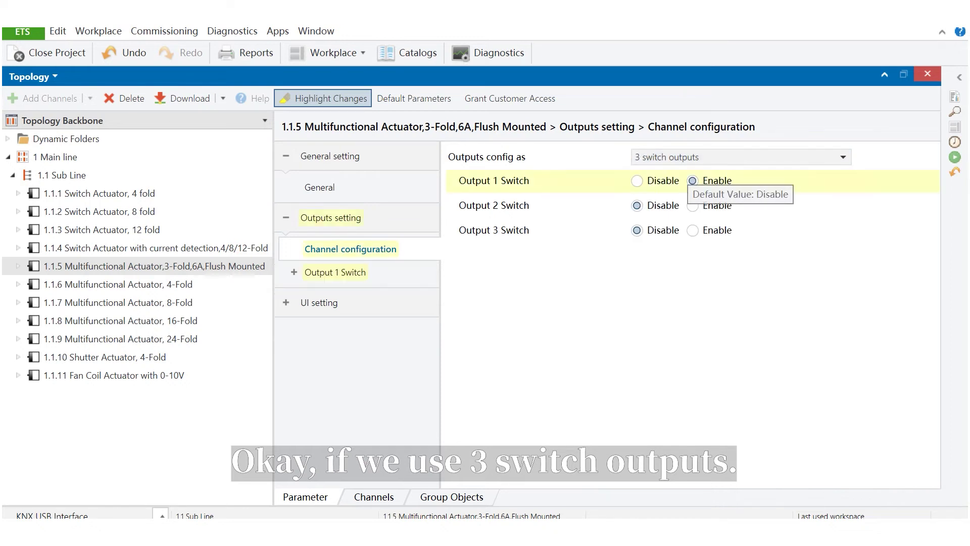
# - Review the Output 1 Switch parameters and its special function options
pyautogui.click(335, 272)
pyautogui.click(294, 273)
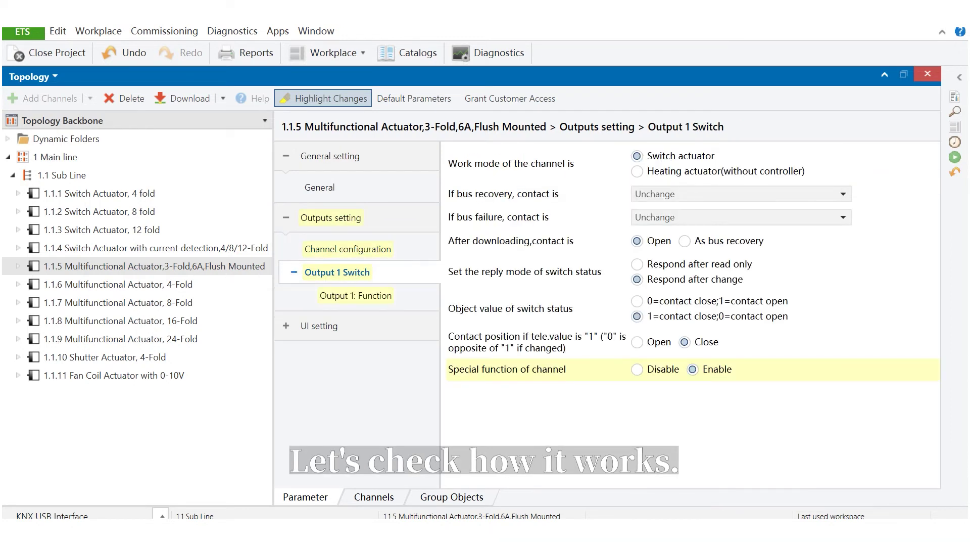
pyautogui.click(358, 295)
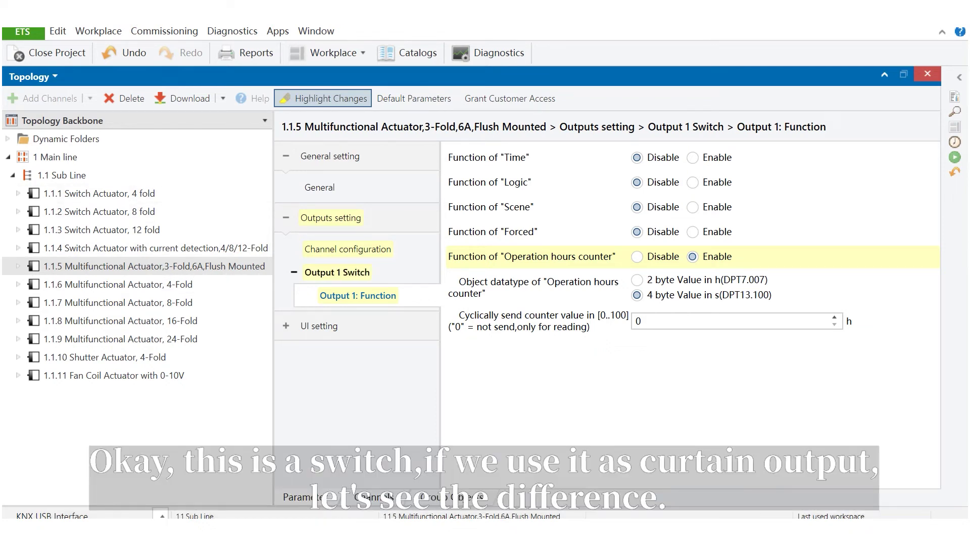
# - Set the actuator's outputs configuration to 1 curtain output
pyautogui.click(348, 249)
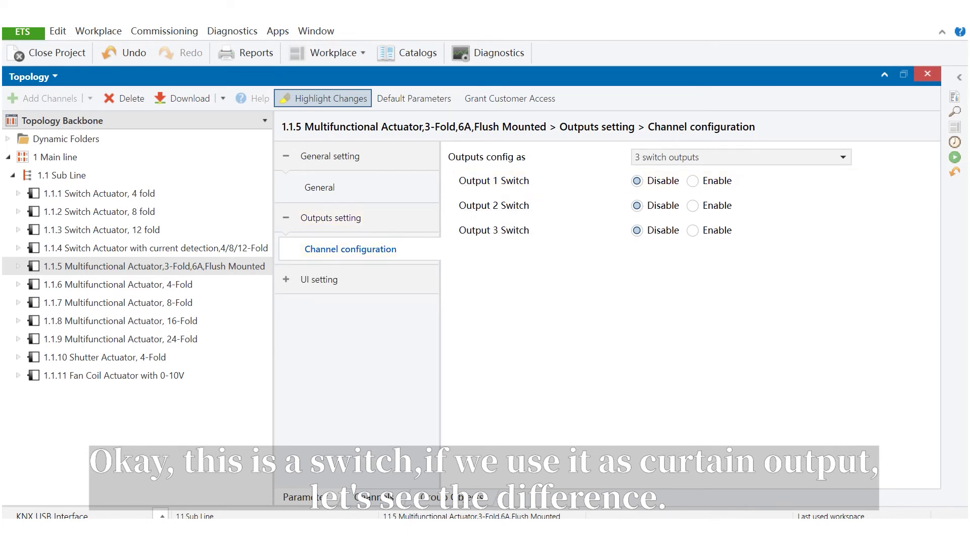
pyautogui.click(741, 157)
pyautogui.click(672, 205)
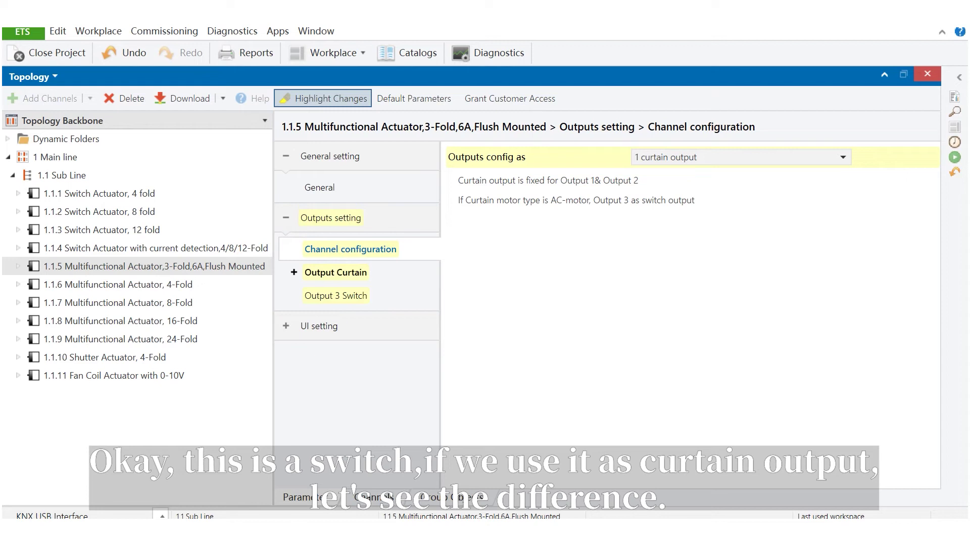
# - Go through the curtain output and drive parameters, and set the curtain's automatic function to Active
pyautogui.click(336, 272)
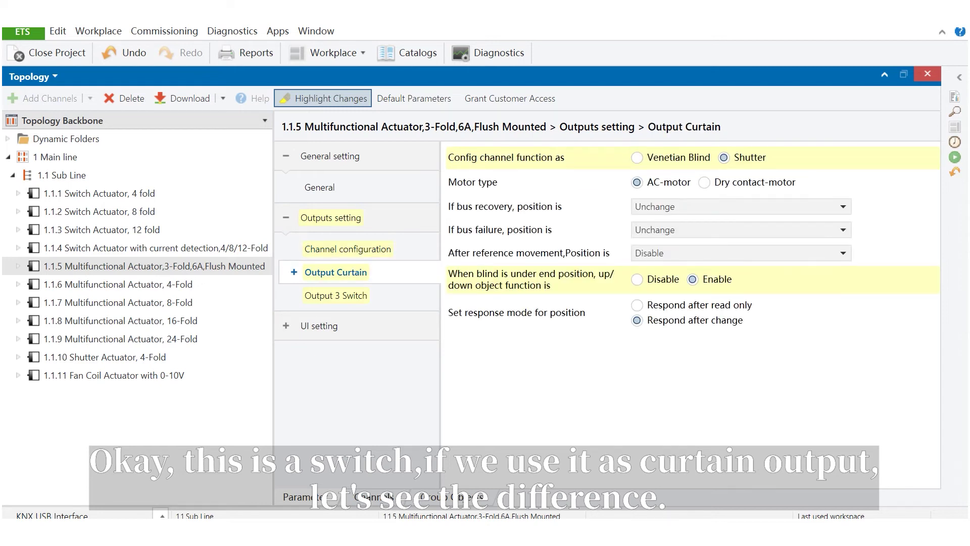
pyautogui.click(294, 272)
pyautogui.click(348, 296)
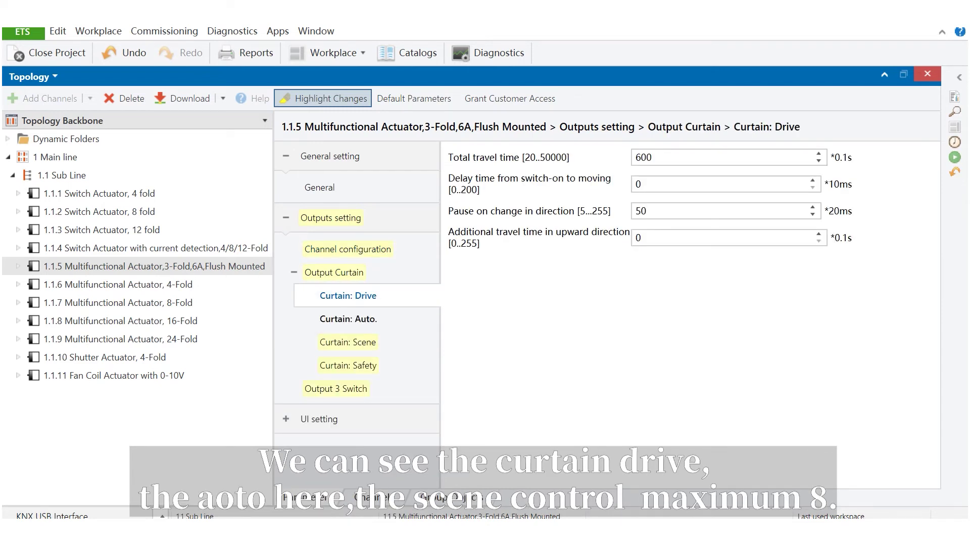
pyautogui.click(348, 319)
pyautogui.click(695, 158)
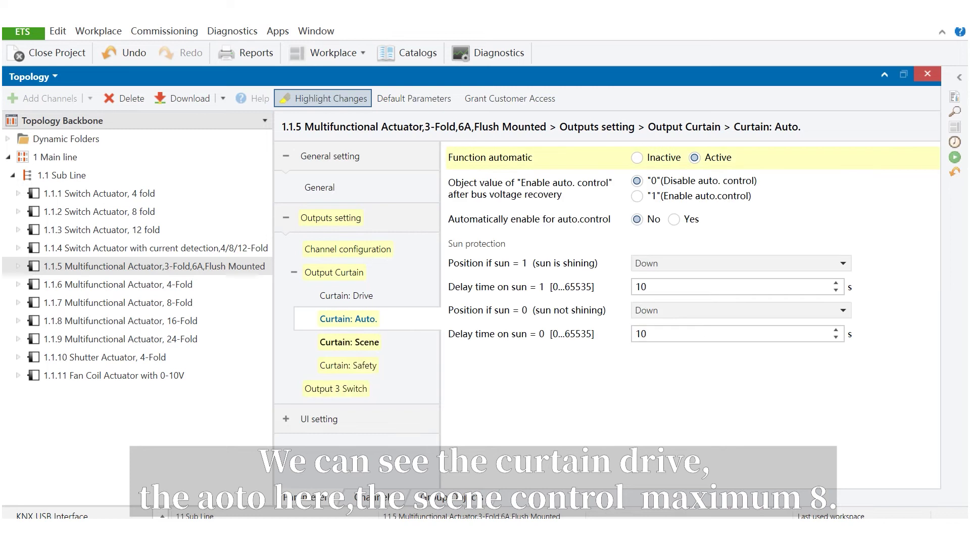
# - Examine the curtain's scene assignments and its safety settings
pyautogui.click(349, 342)
pyautogui.scroll(-5, 689, 317)
pyautogui.scroll(-1, 689, 317)
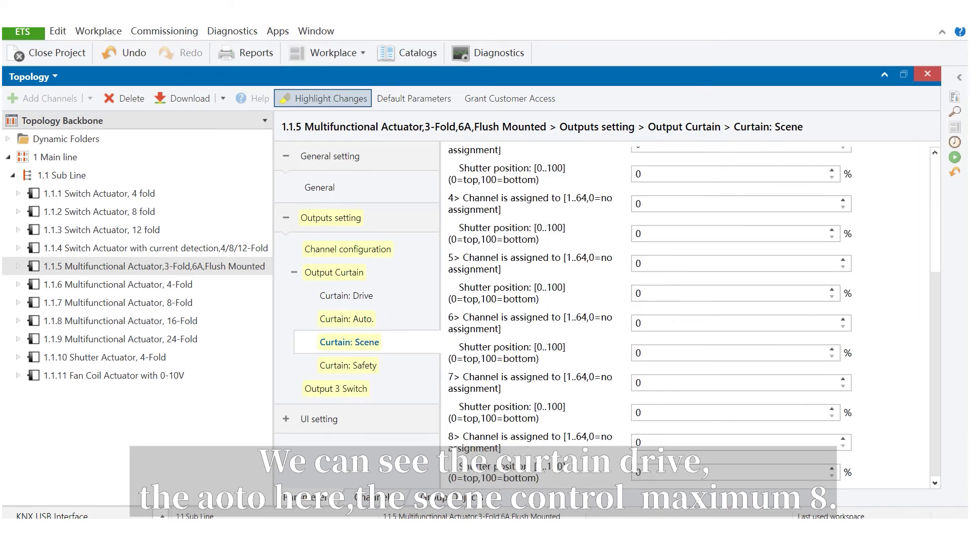
pyautogui.click(348, 365)
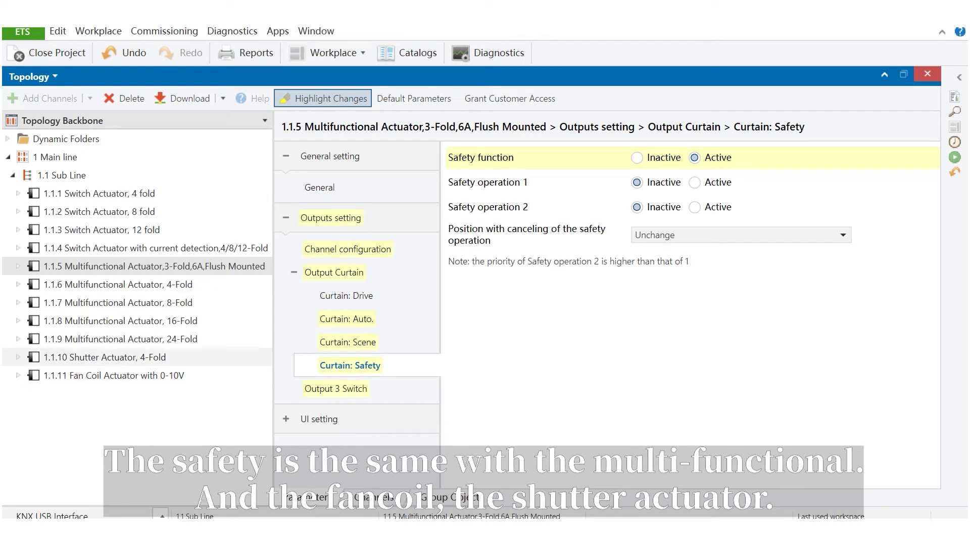
# - Set the outputs configuration to 1 valve control 2-pipe and 1 switch outputs, and enable Output 3 Switch
pyautogui.click(331, 218)
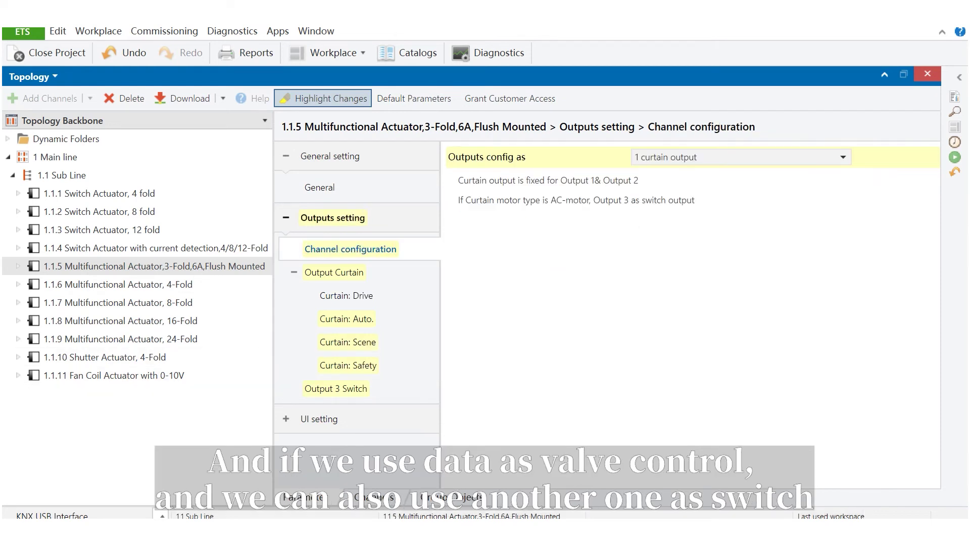
pyautogui.click(741, 157)
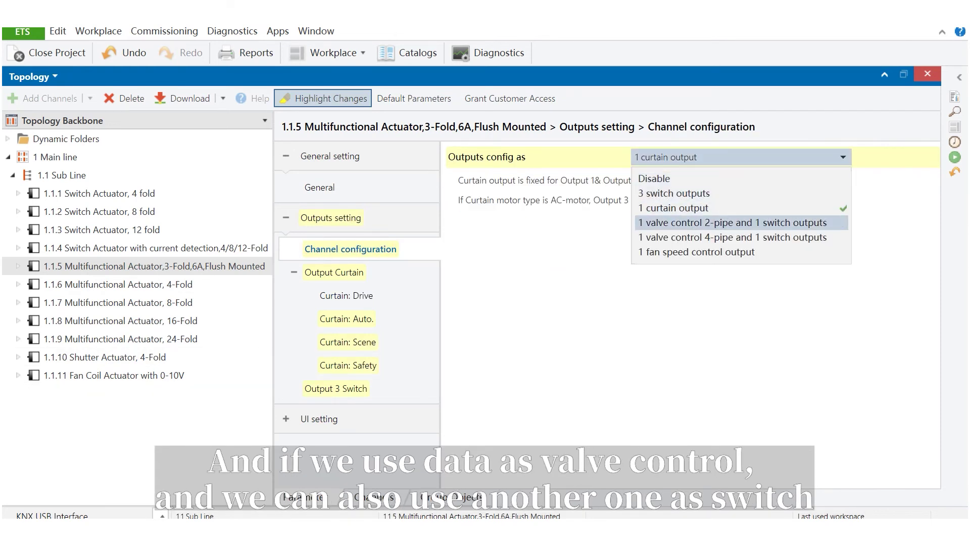
pyautogui.click(732, 223)
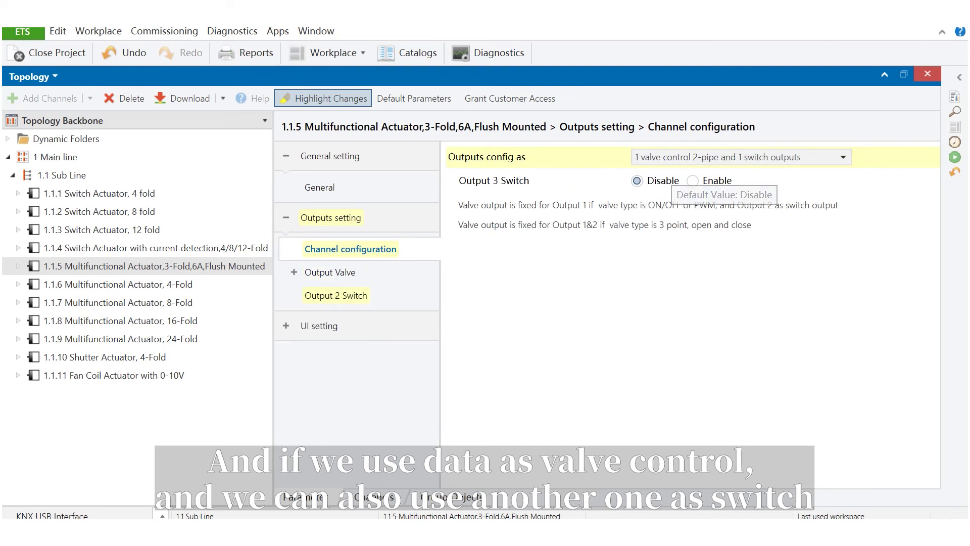
pyautogui.click(693, 181)
# - Examine the parameters of Output 3 Switch and Output 2 Switch in the 2-pipe valve configuration
pyautogui.click(337, 319)
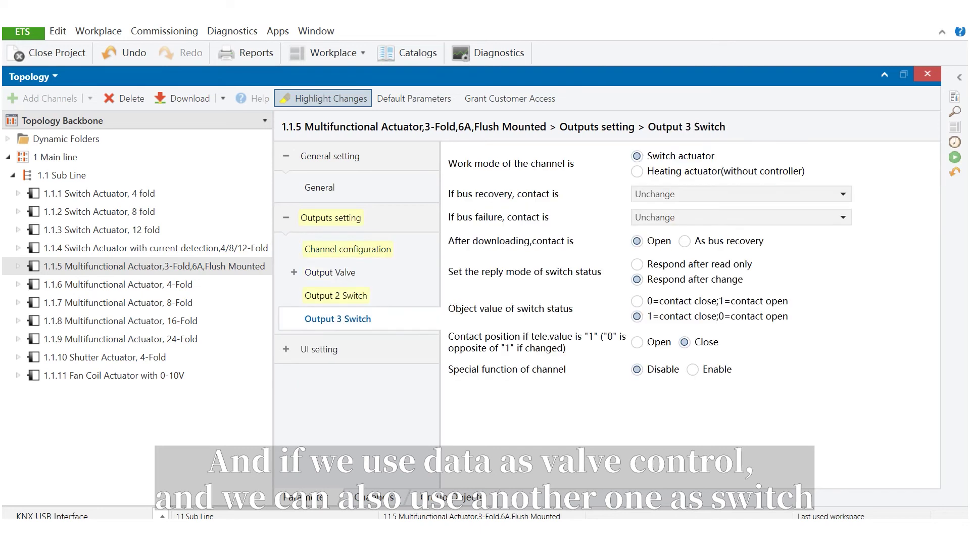
pyautogui.click(336, 295)
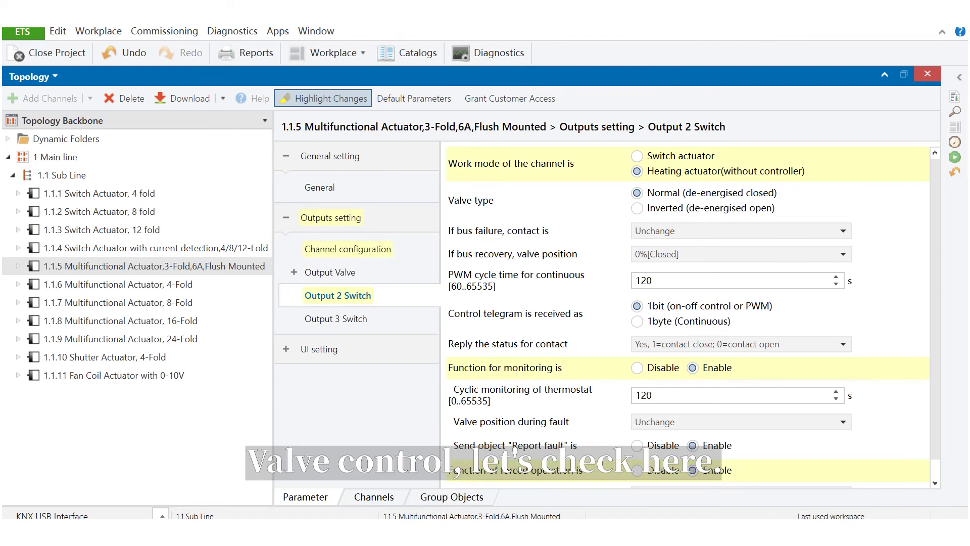
pyautogui.click(348, 250)
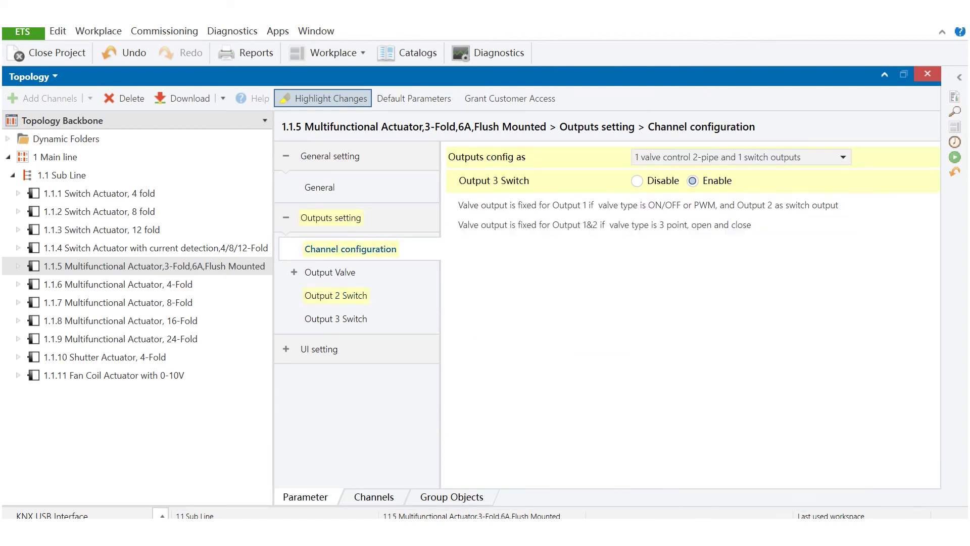
pyautogui.click(338, 295)
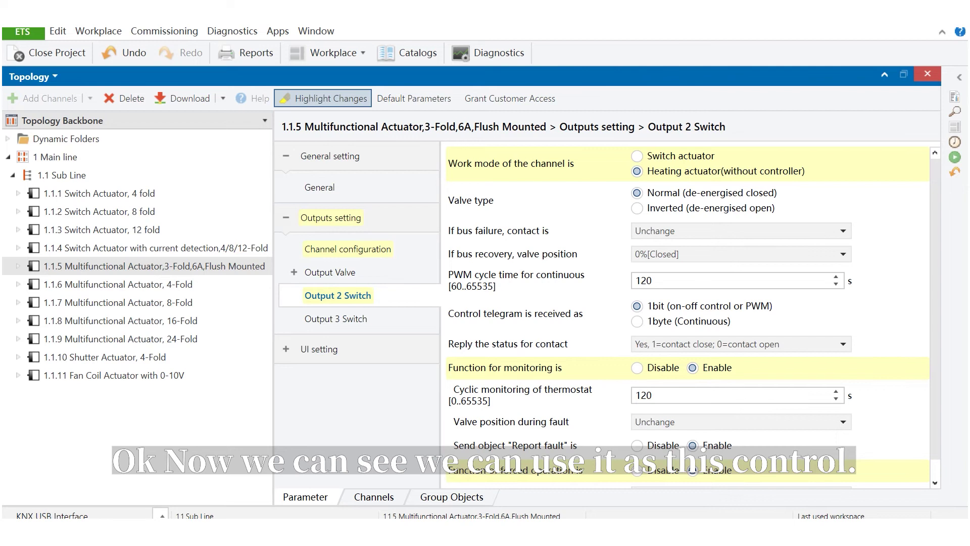
pyautogui.scroll(-1, 688, 316)
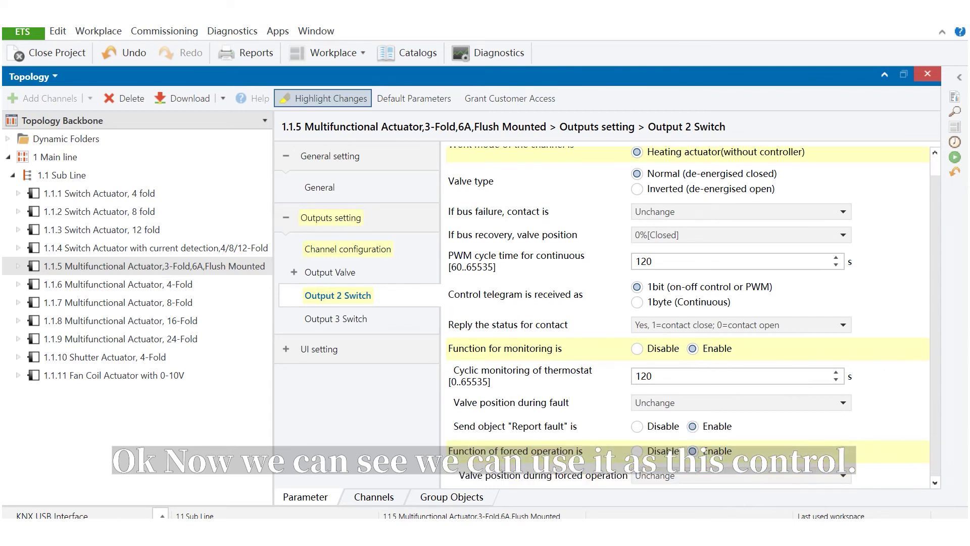
pyautogui.scroll(1, 688, 317)
# - Examine the 2-pipe Output Valve parameters and the available heating/cooling valve control modes
pyautogui.click(331, 272)
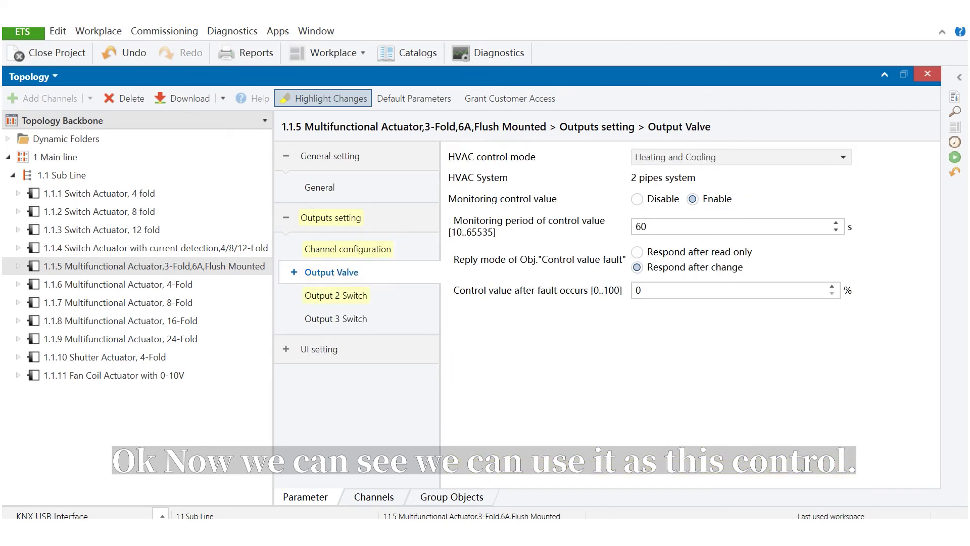
pyautogui.click(294, 272)
pyautogui.click(367, 296)
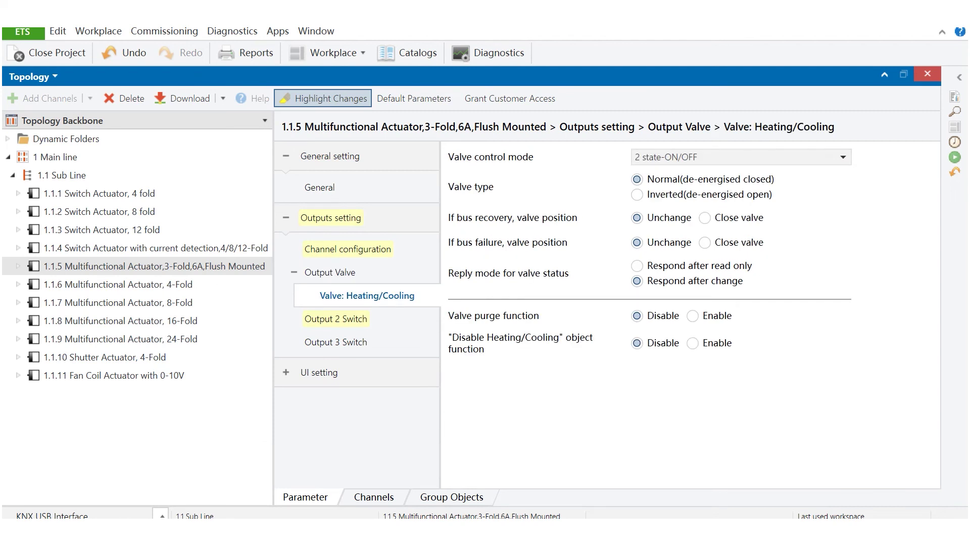
pyautogui.click(742, 158)
pyautogui.click(601, 230)
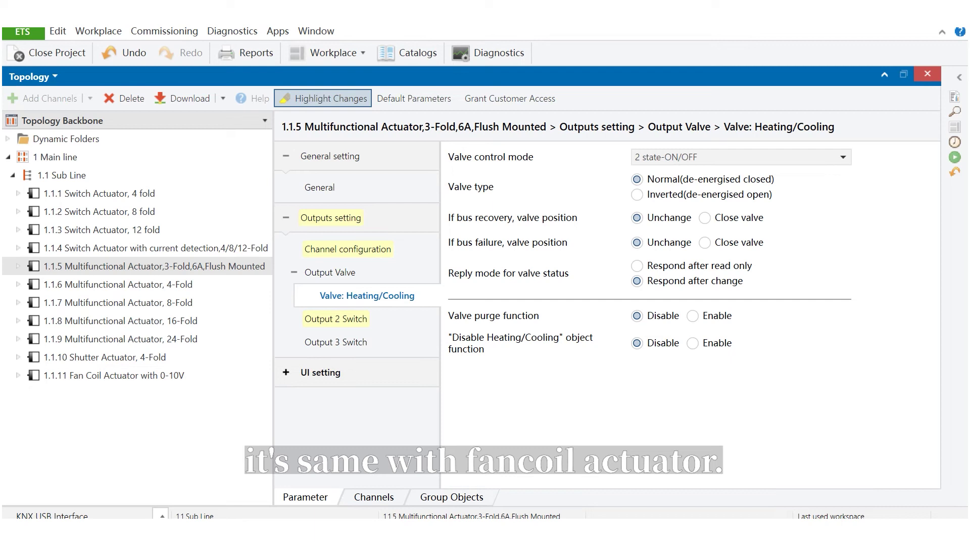
# - Set the outputs configuration to 1 valve control 4-pipe and 1 switch outputs
pyautogui.click(349, 249)
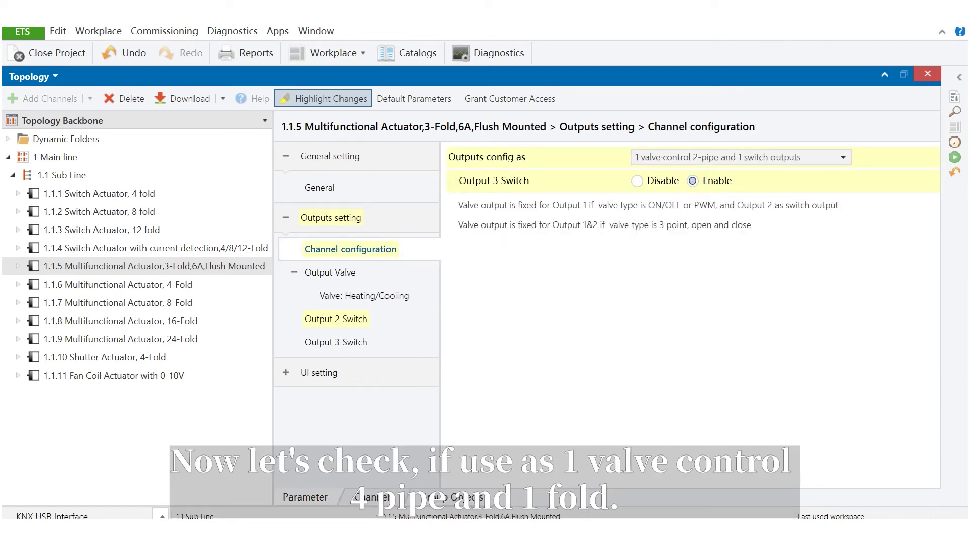
pyautogui.click(741, 157)
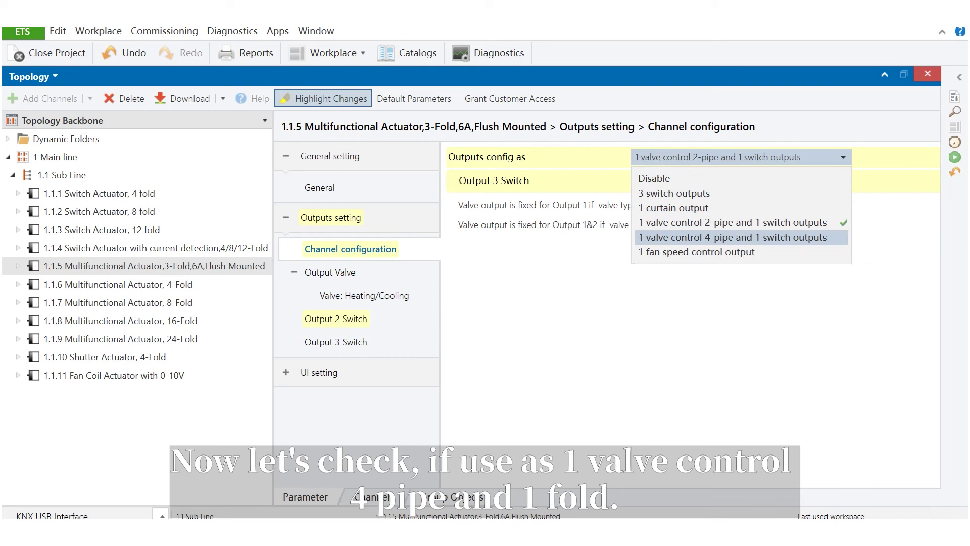
pyautogui.press('Return')
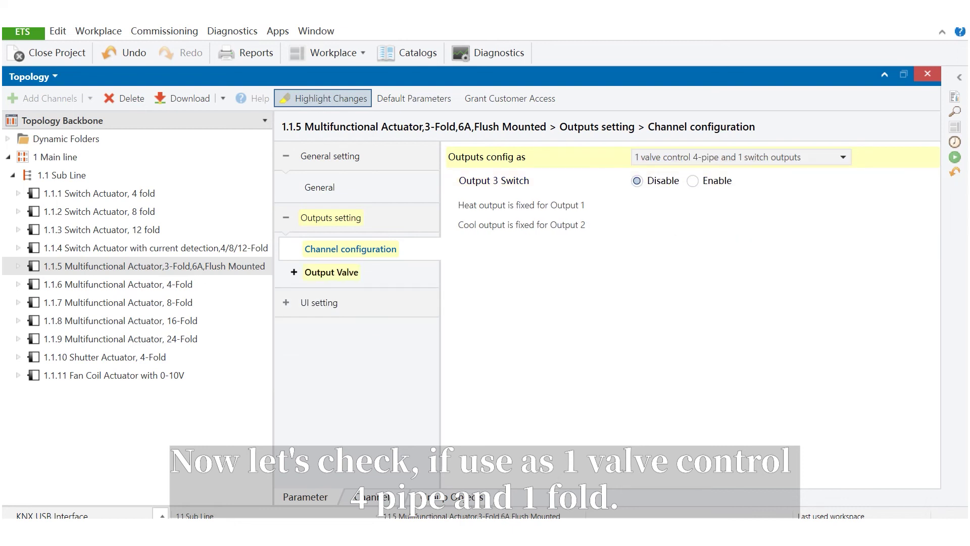
# - Examine the 4-pipe Output Valve parameters and the heating valve settings
pyautogui.click(330, 273)
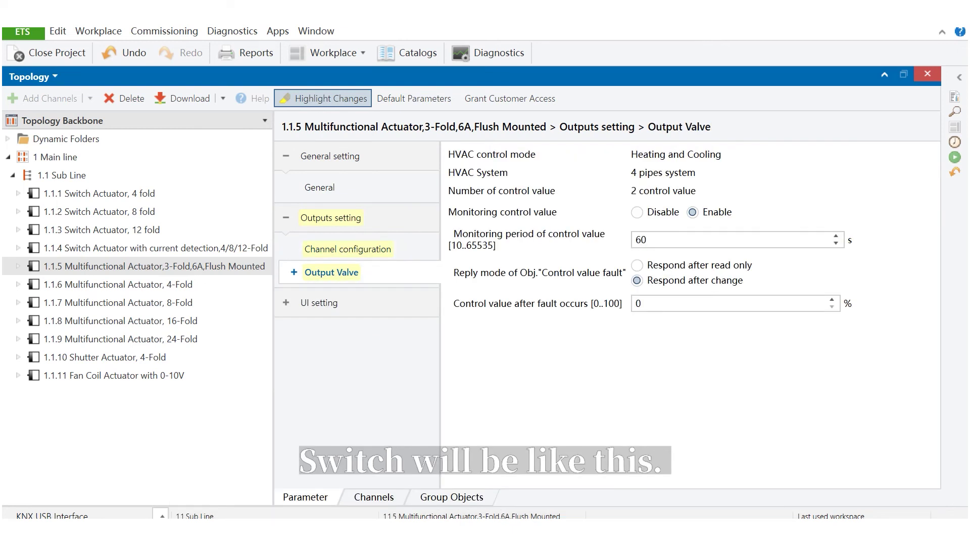
pyautogui.click(294, 272)
pyautogui.click(349, 296)
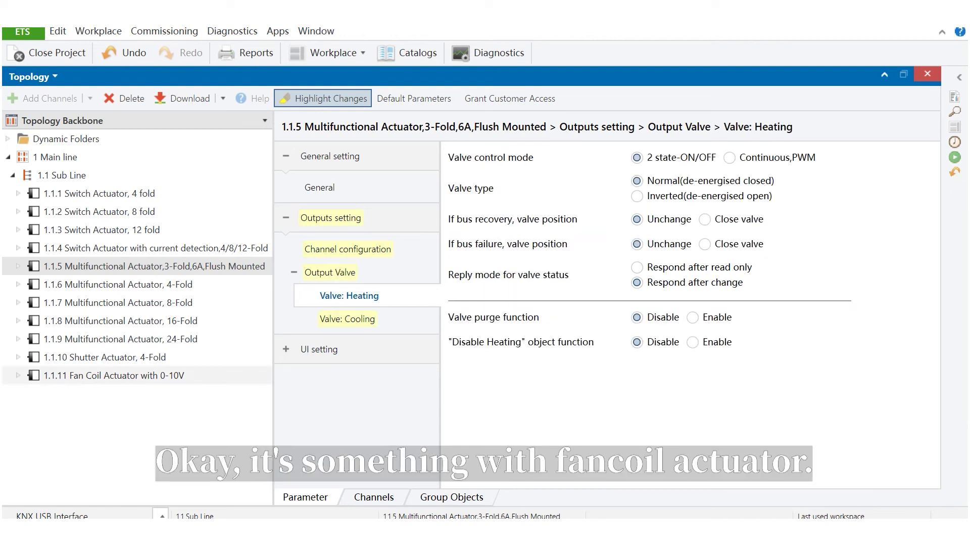
# - Set the outputs configuration to 1 fan speed control output
pyautogui.click(331, 218)
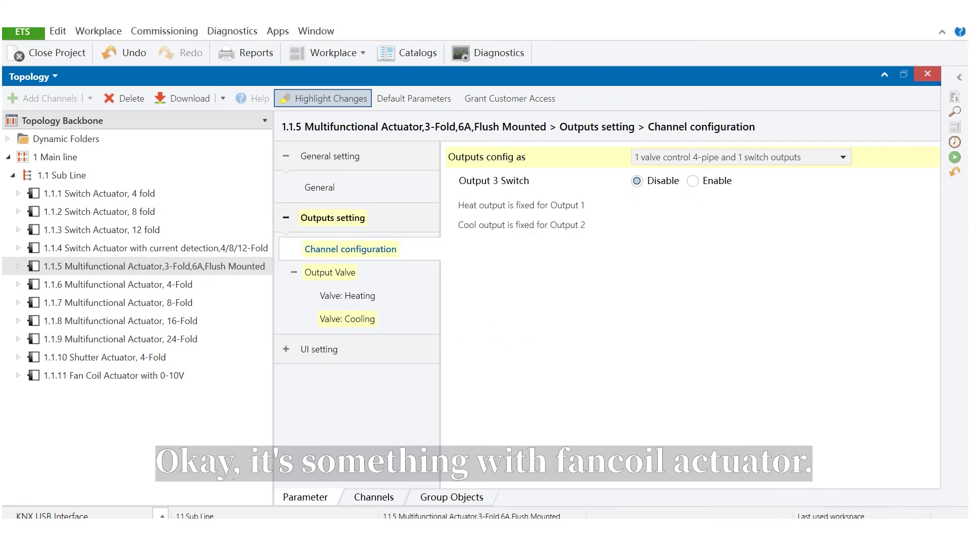
pyautogui.click(741, 157)
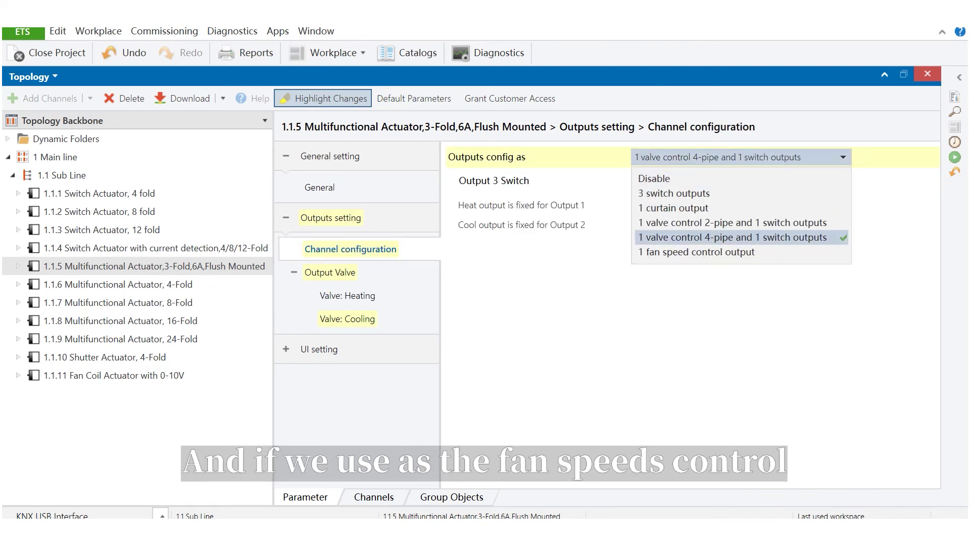
pyautogui.click(727, 254)
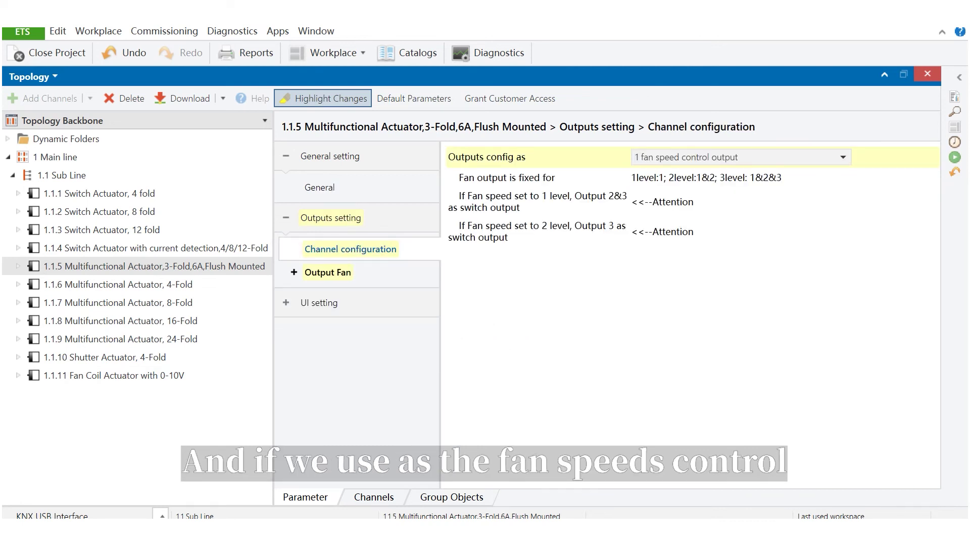
# - Examine the fan output's status settings and collapse the Output Fan section
pyautogui.click(327, 272)
pyautogui.click(341, 296)
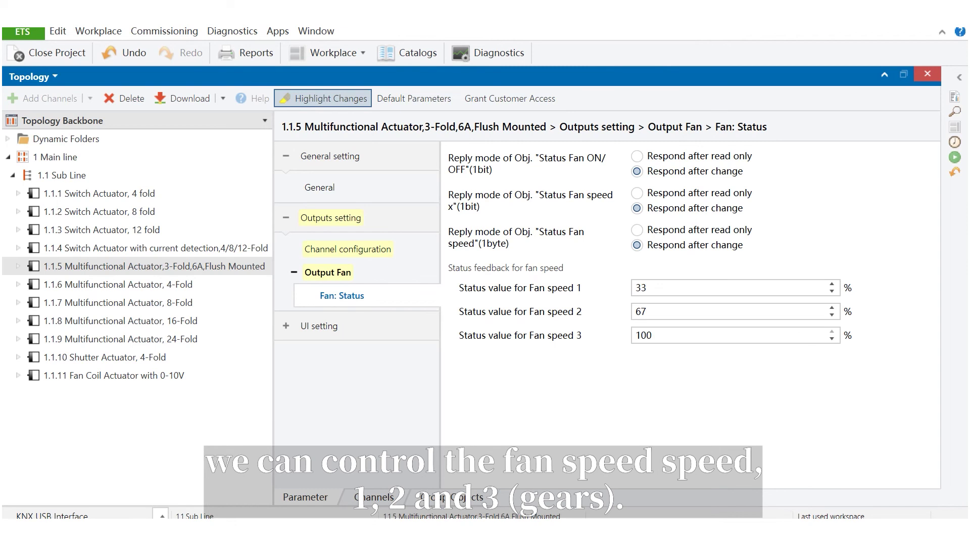
pyautogui.click(294, 273)
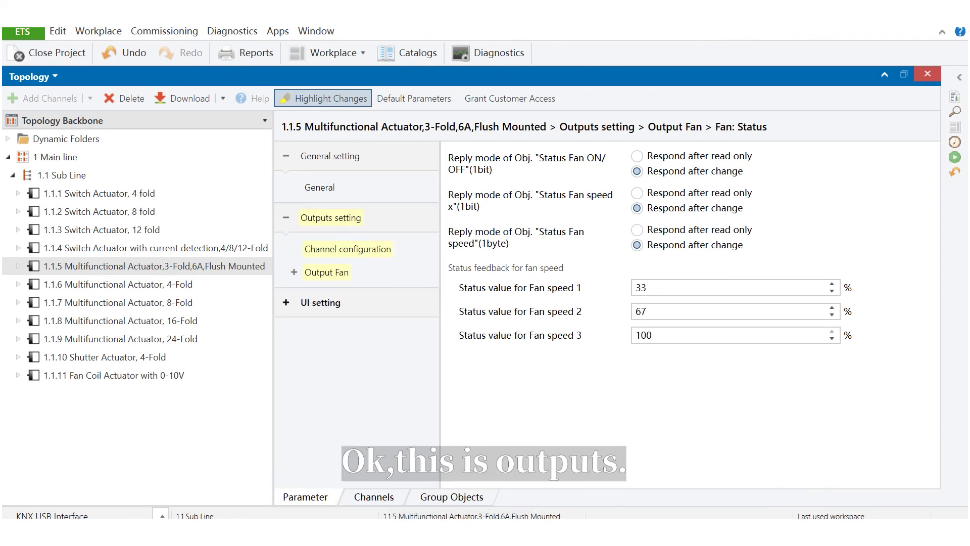
# - Open the channel configuration of the UI setting to view the universal interface channels
pyautogui.click(319, 303)
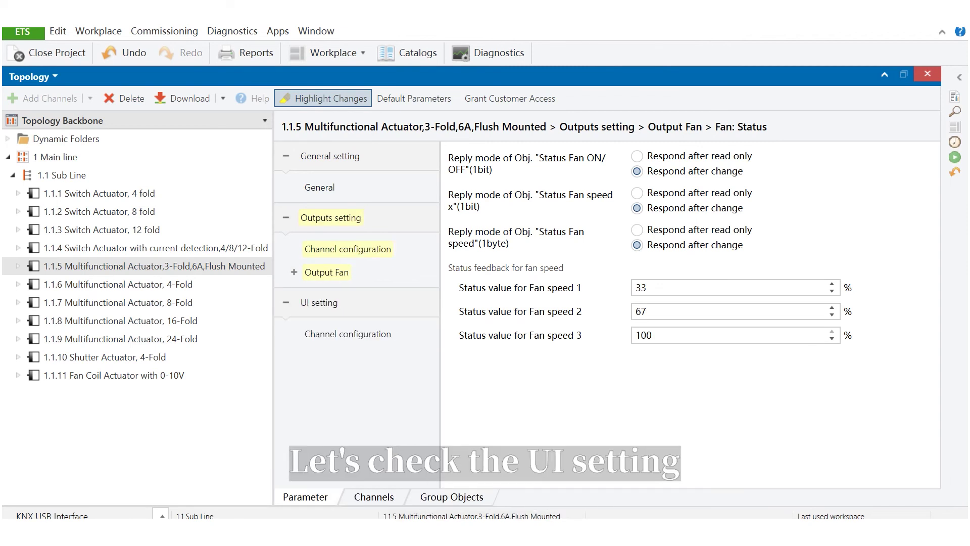
pyautogui.click(348, 334)
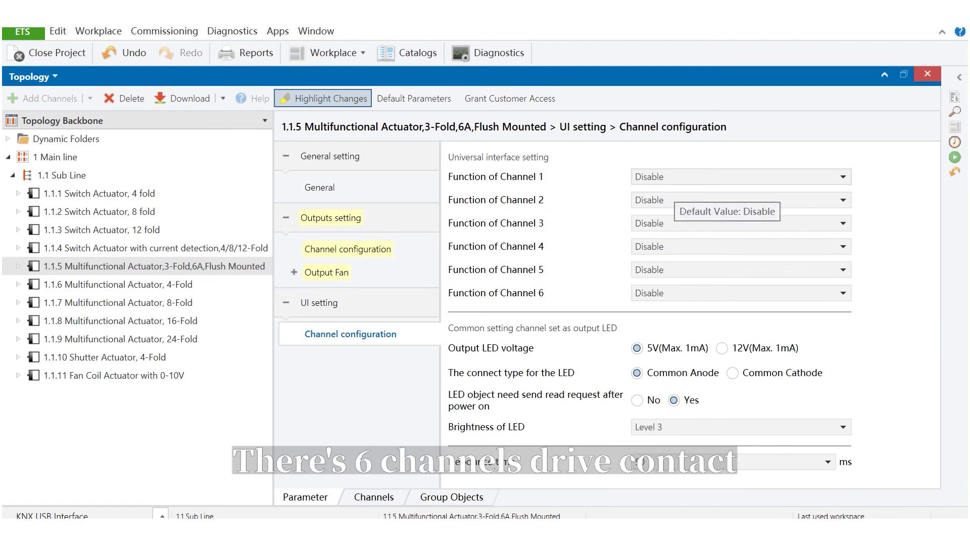
# - Set the function of Channel 1 to Input and review the channel function options available for Input 1
pyautogui.click(683, 177)
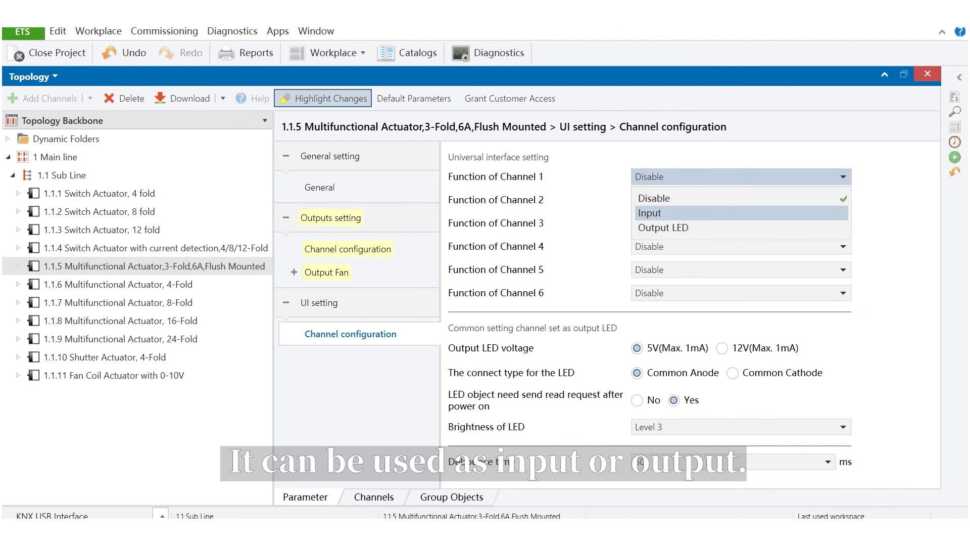
pyautogui.click(668, 213)
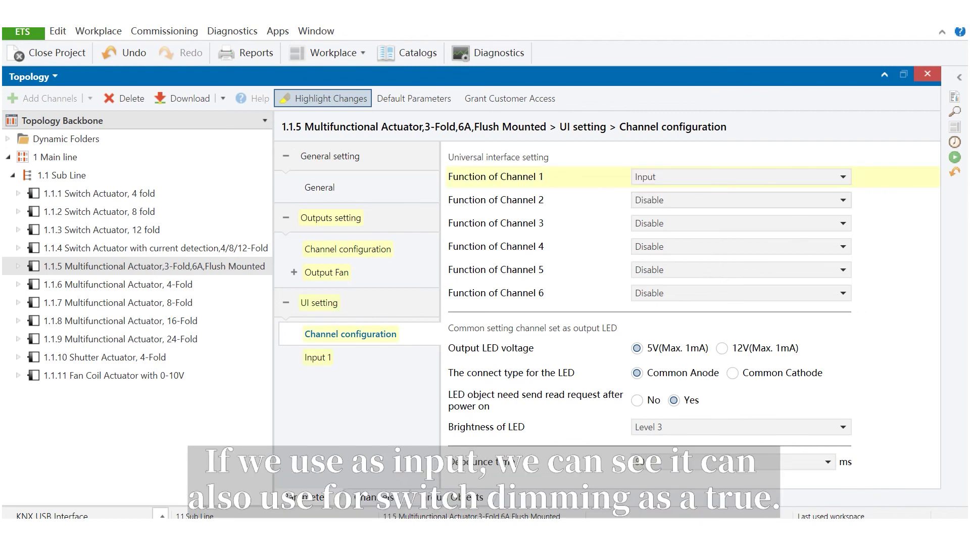
pyautogui.click(318, 357)
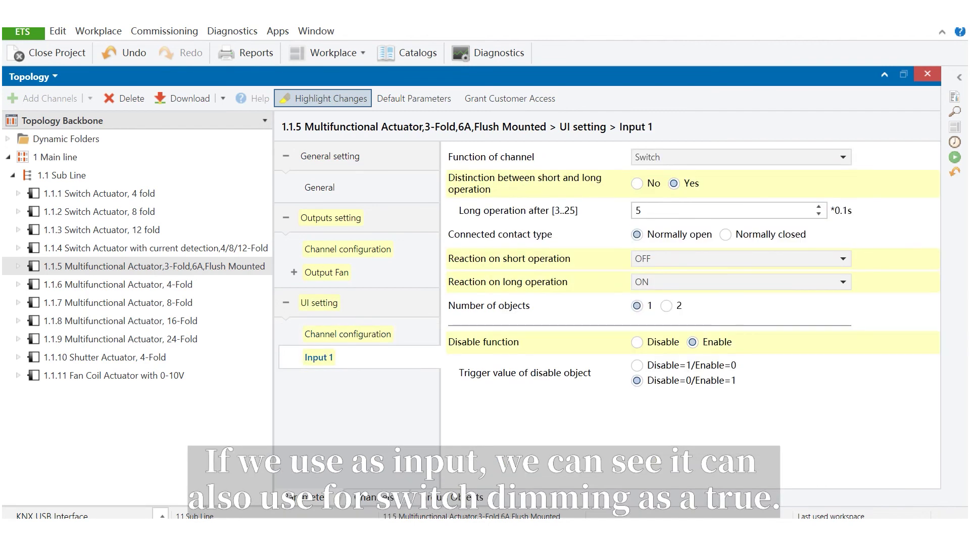
pyautogui.click(741, 157)
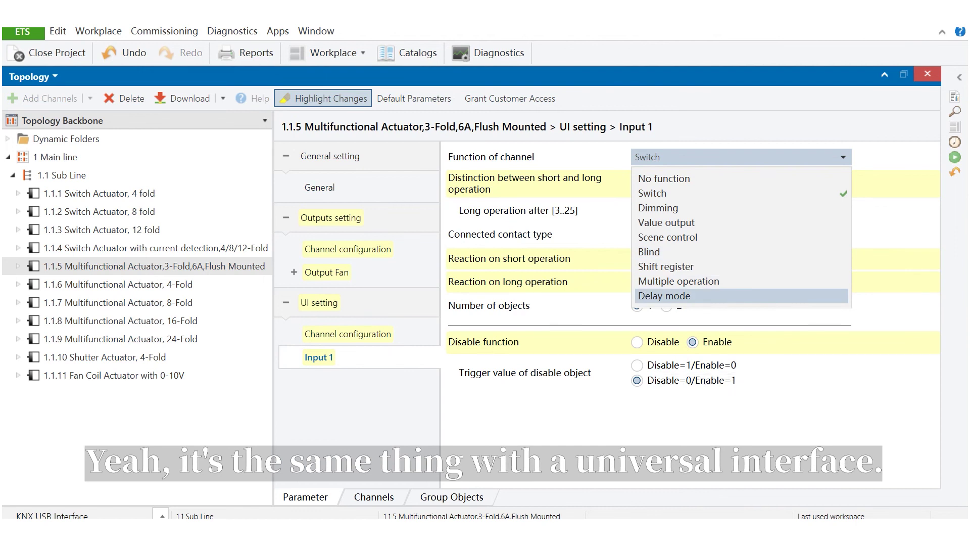
pyautogui.press('Escape')
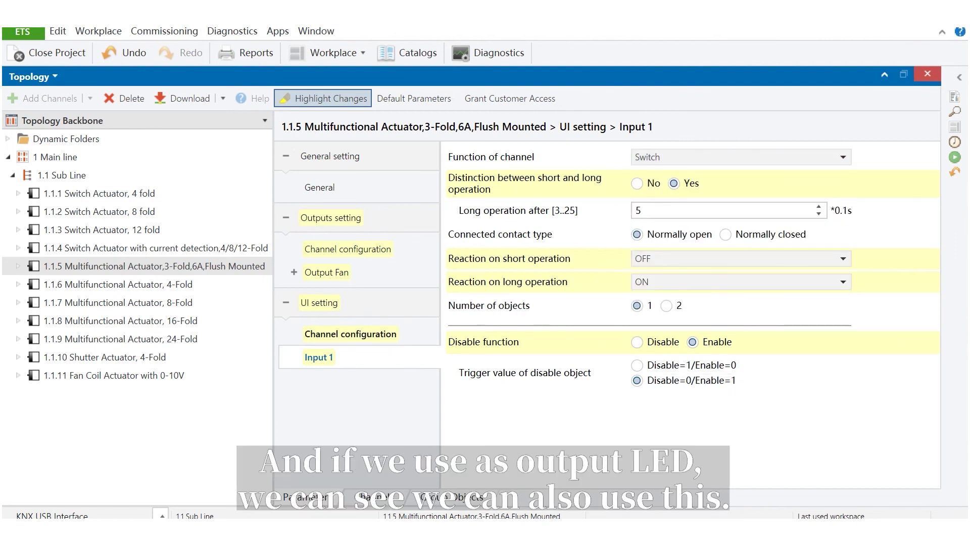
# - Set the function of Channel 2 to Output LED and keep LED 2's status indication at Control by external object
pyautogui.click(350, 335)
pyautogui.click(742, 200)
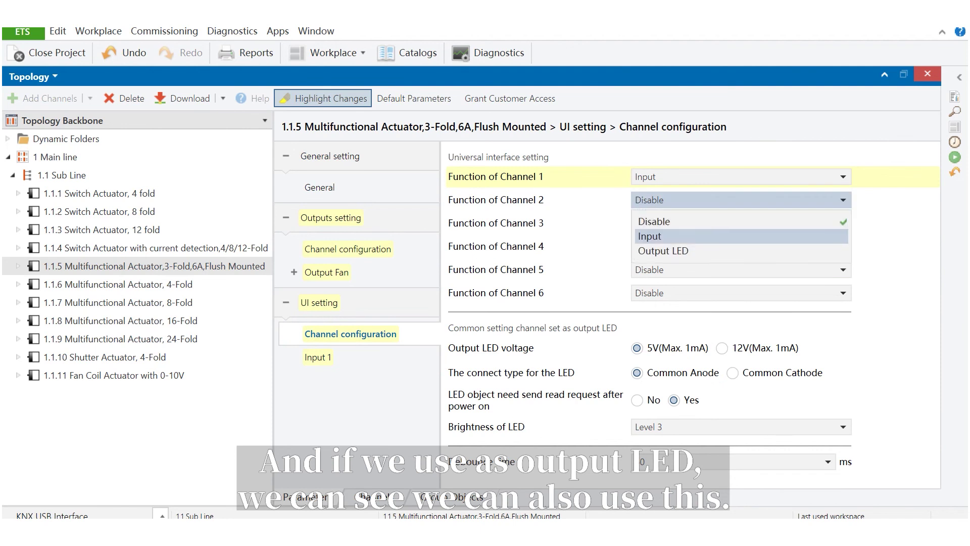
pyautogui.click(664, 251)
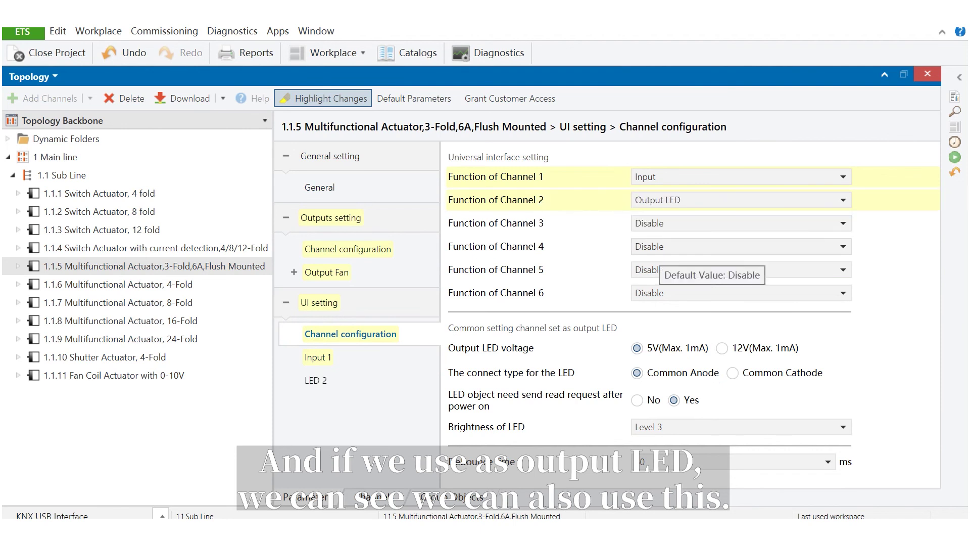
pyautogui.click(316, 380)
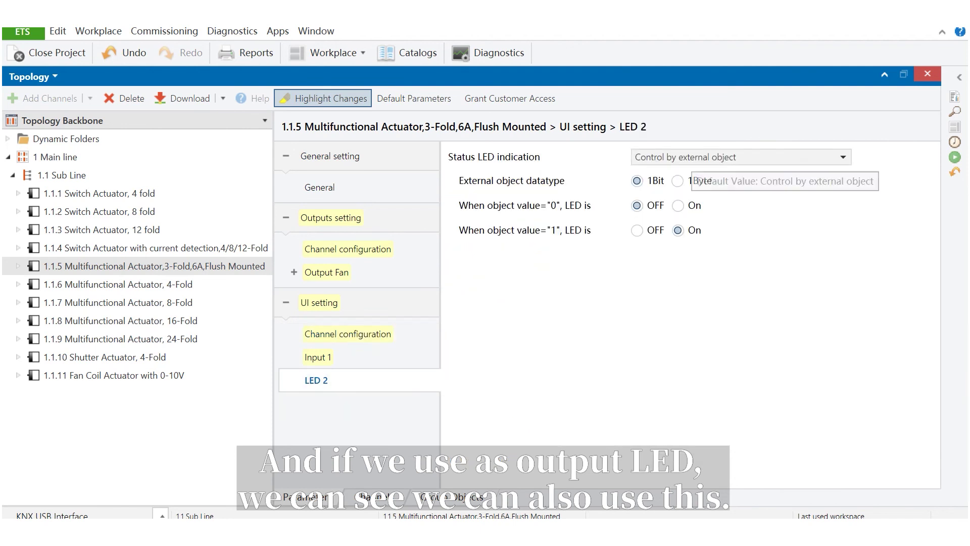
pyautogui.click(692, 157)
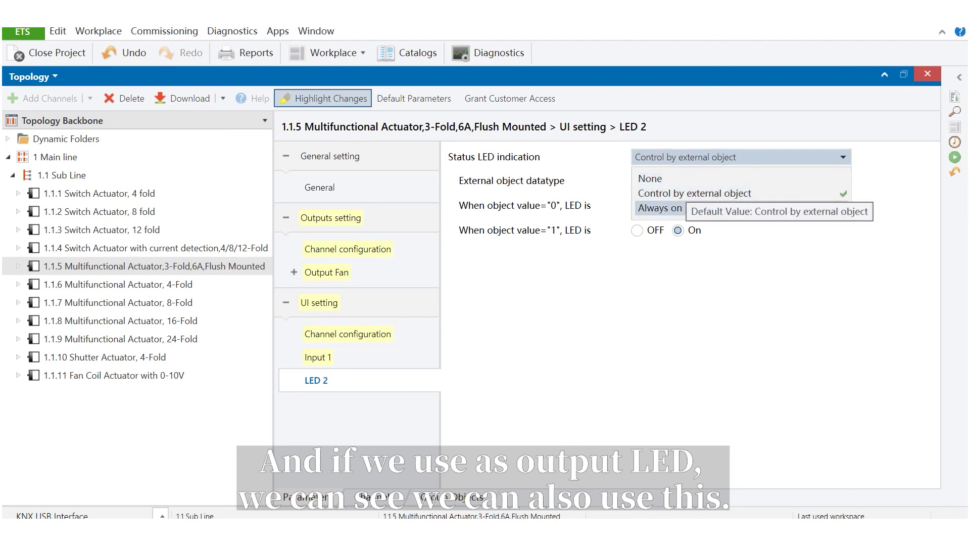
pyautogui.click(682, 193)
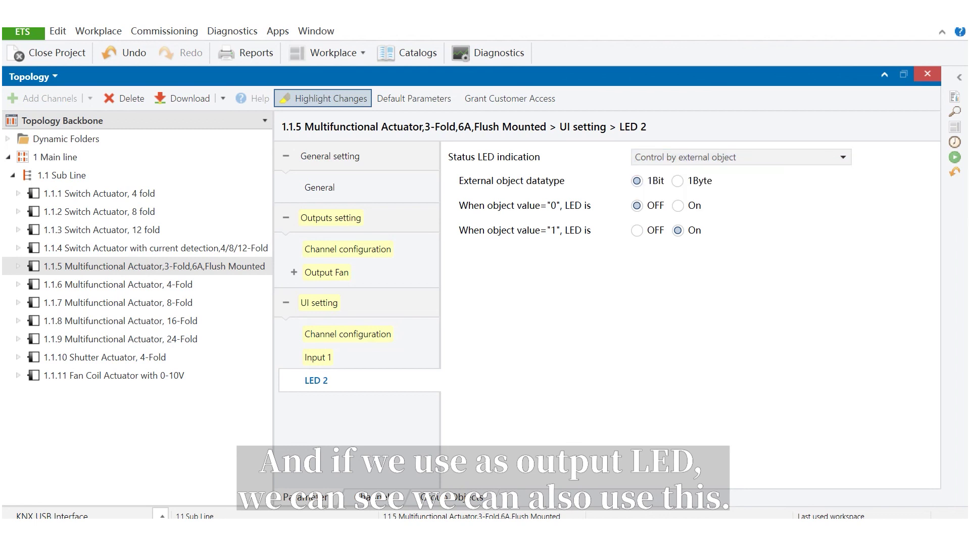